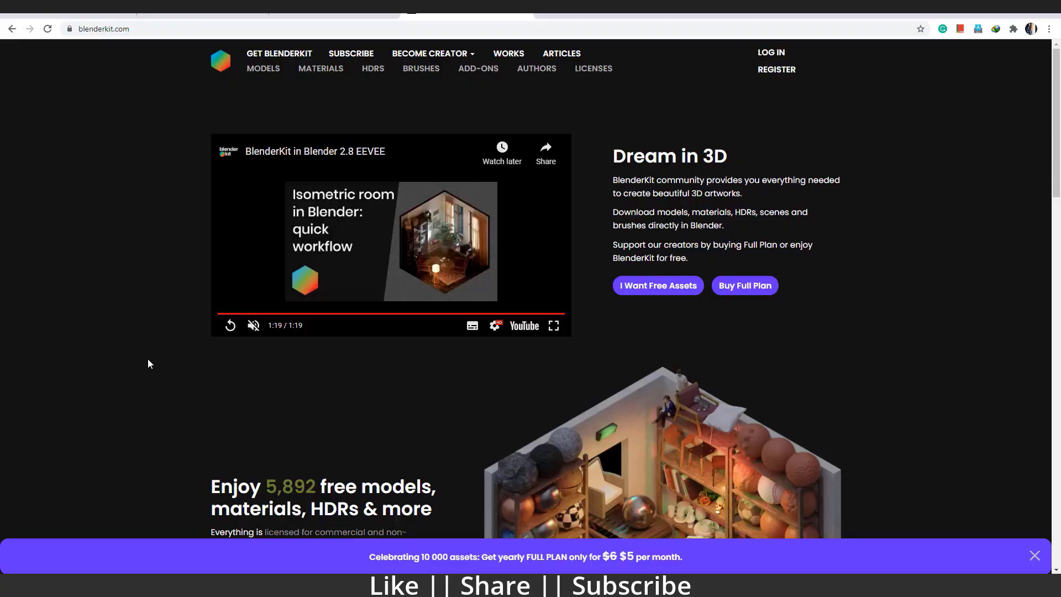
- Highlight the royalty-free licence paragraph
scroll(147, 363, down, 2)
scroll(343, 78, up, 2)
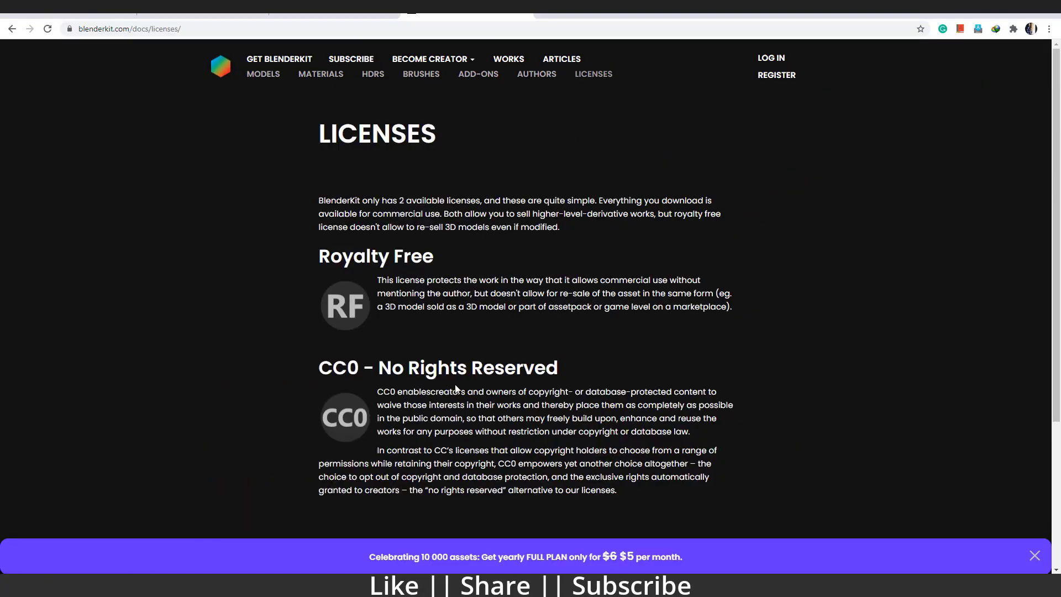
drag(377, 280, 741, 314)
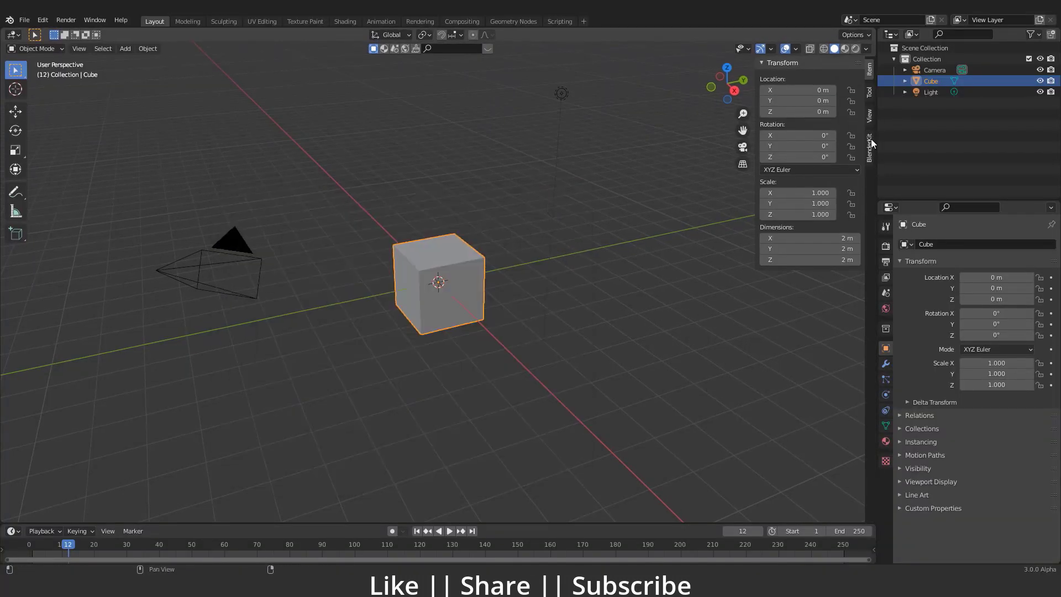
- Show the BlenderKit model bar, then place and select the grey Reflexus chair in the scene
click(869, 146)
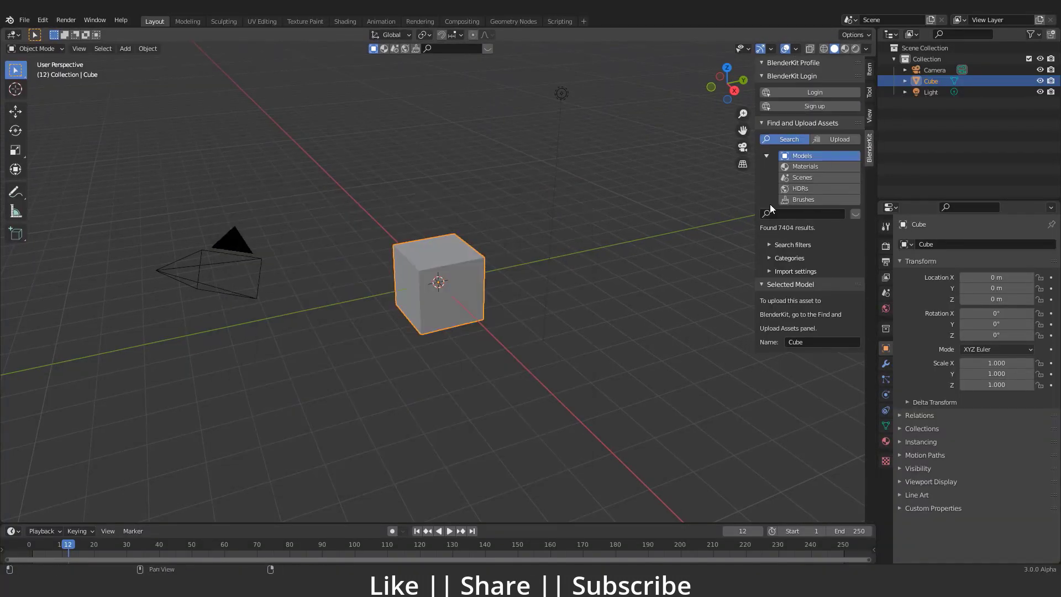
click(801, 122)
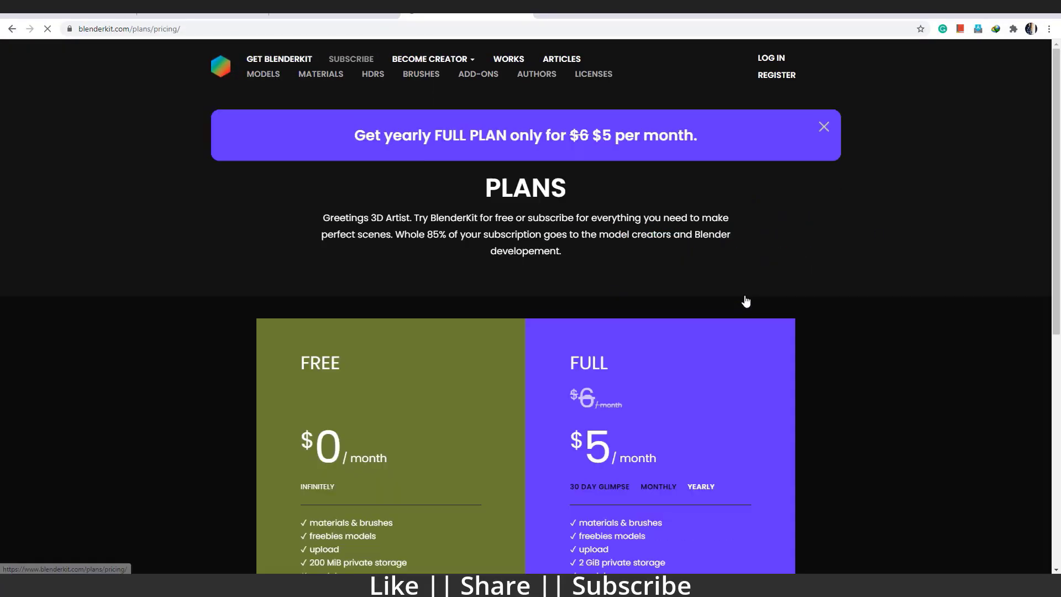
scroll(719, 321, down, 4)
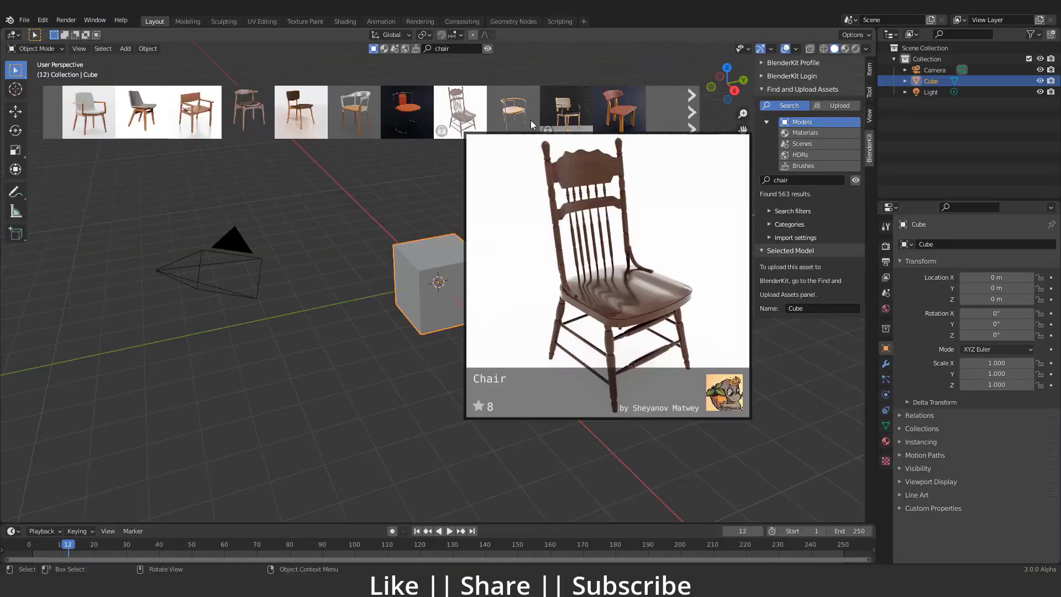
drag(142, 112, 440, 280)
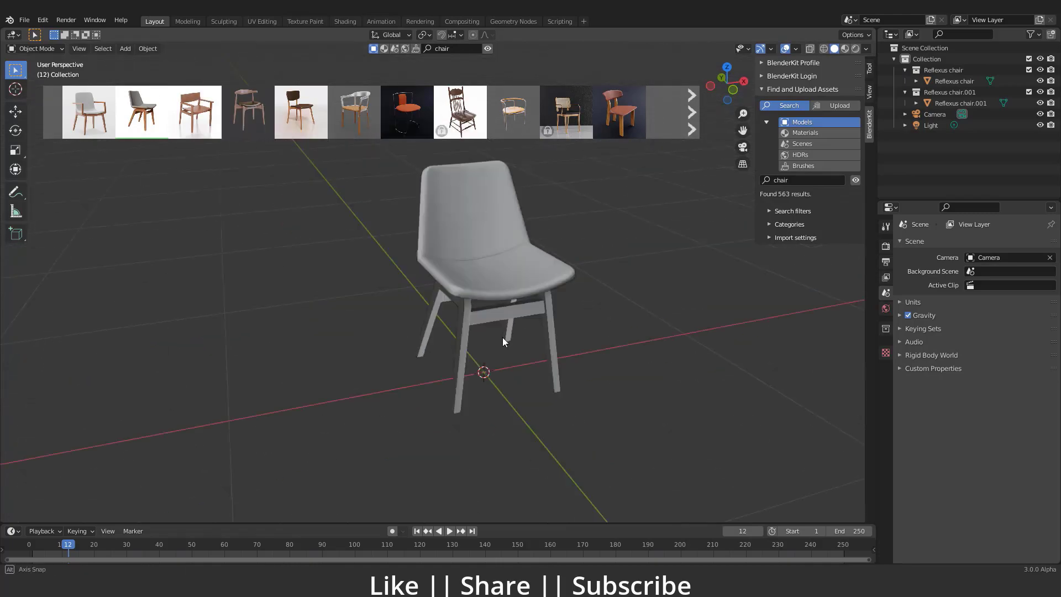
click(502, 337)
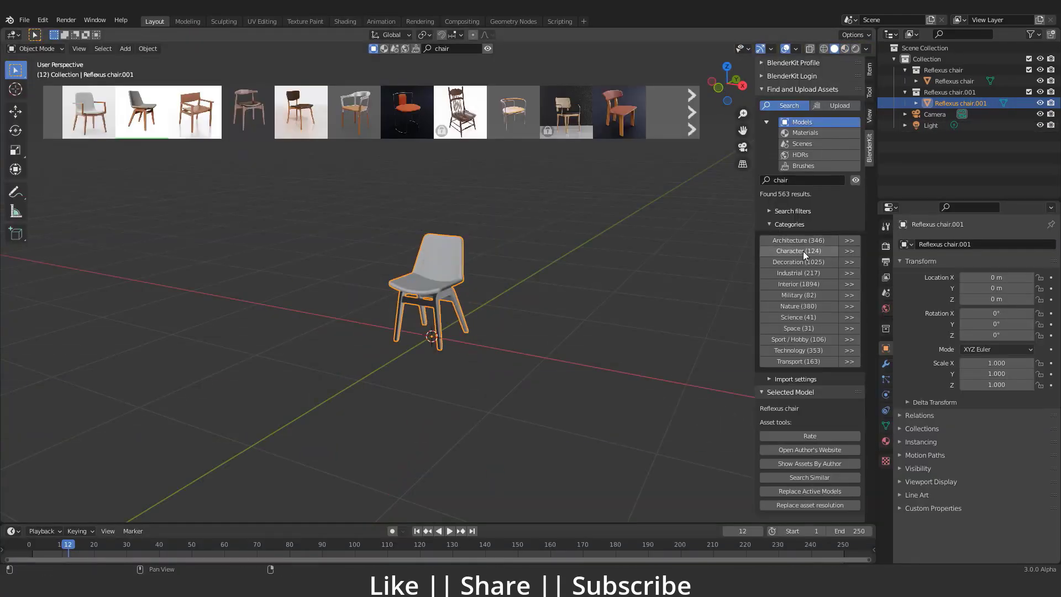
- Place an armchair from the Interior model category, then dismiss the splash screen
click(798, 339)
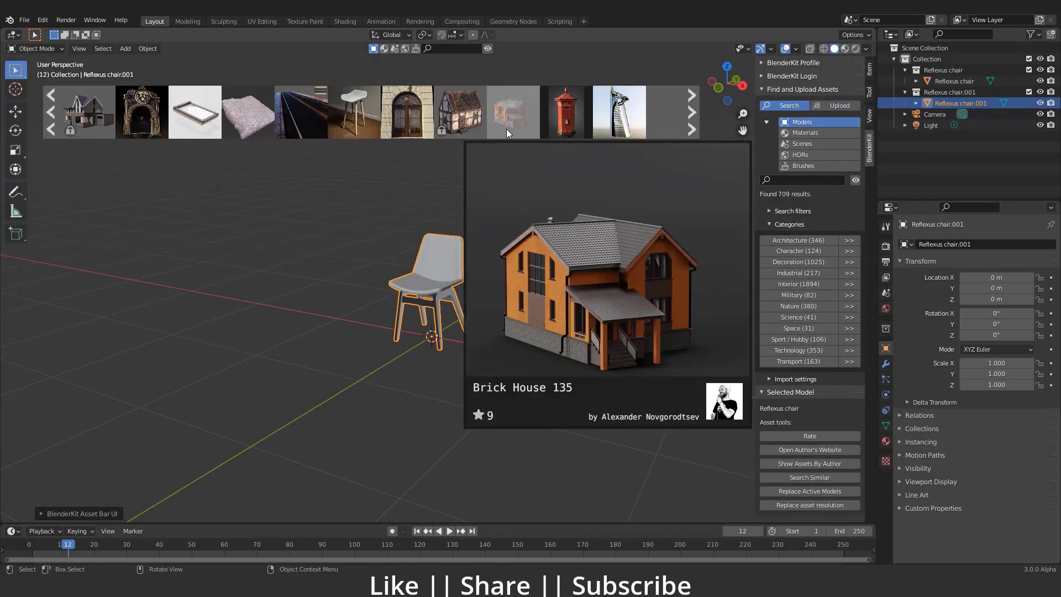
click(798, 284)
drag(403, 125, 470, 333)
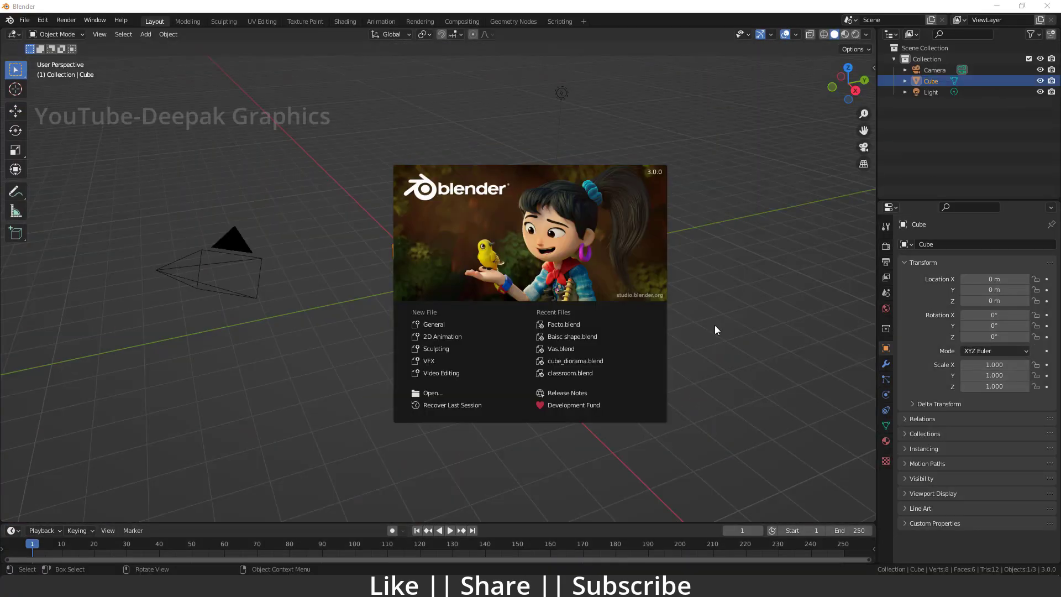
click(273, 162)
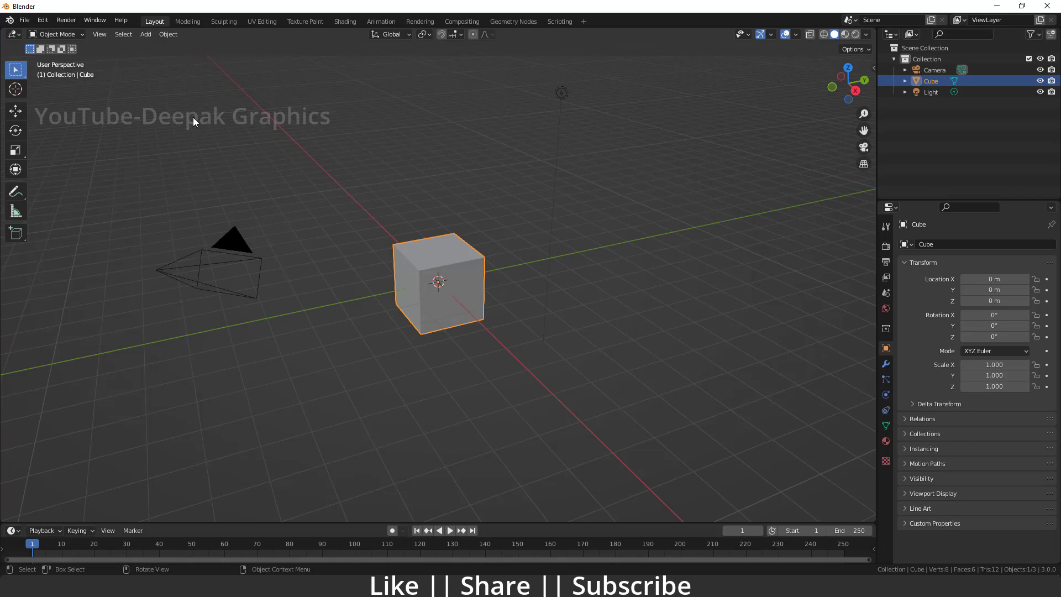
click(42, 20)
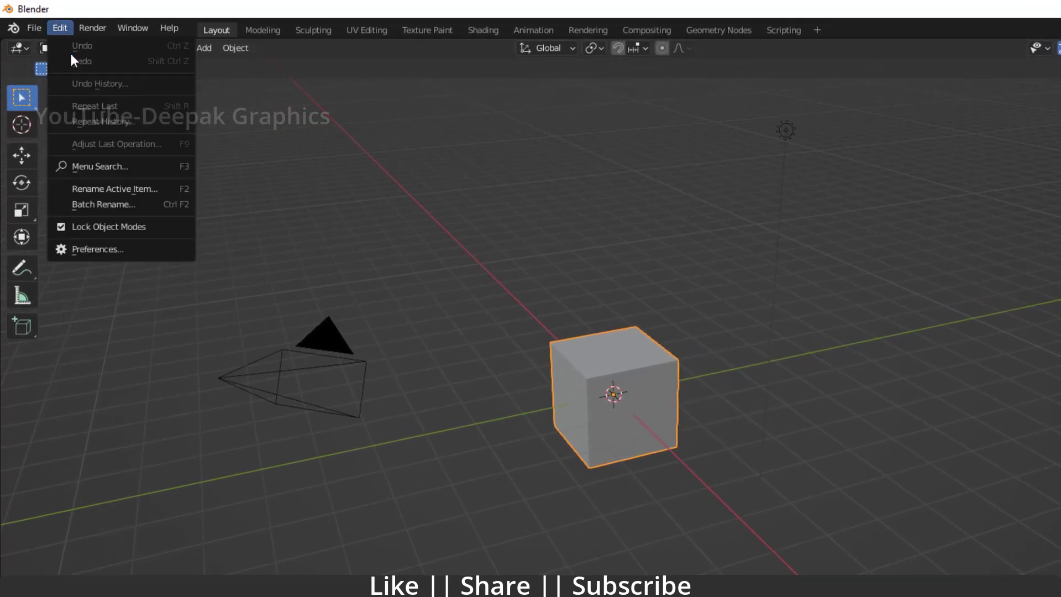
click(100, 248)
drag(336, 38, 581, 115)
click(663, 153)
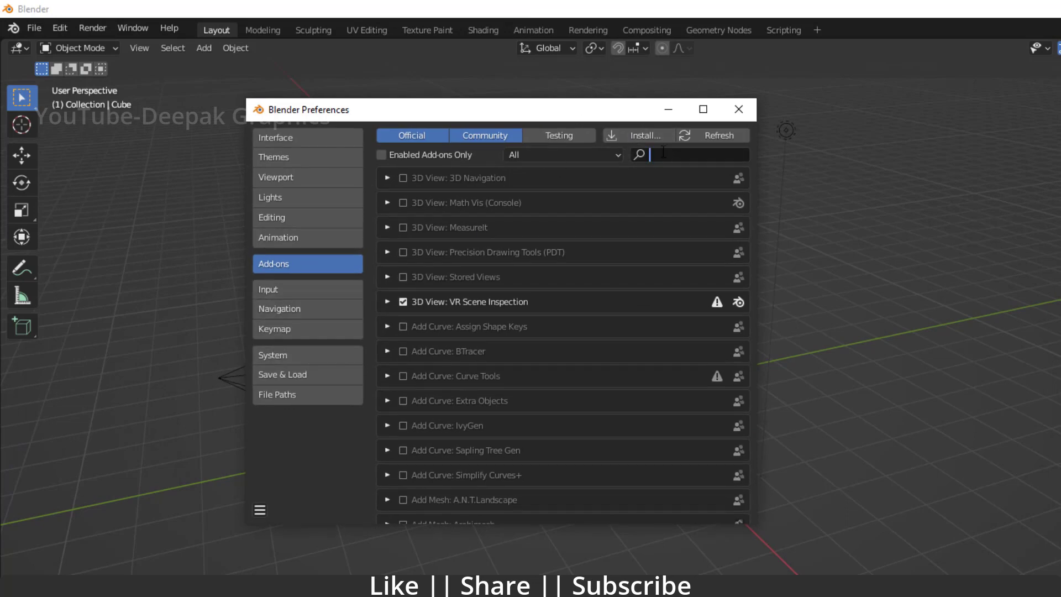
text(blende\)
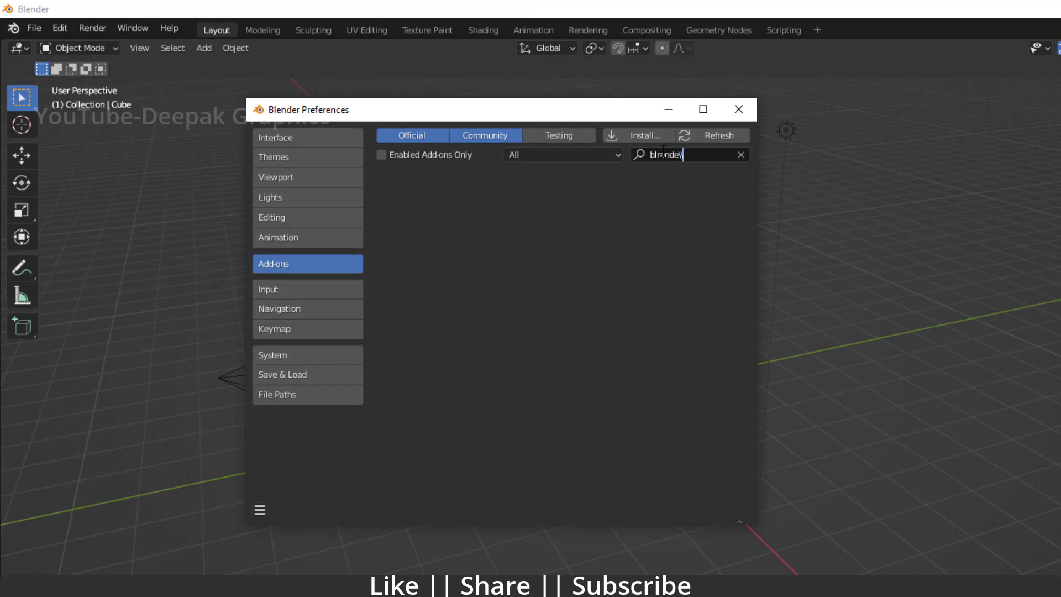
key(BackSpace)
key(BackSpace)
key(BackSpace)
key(BackSpace)
text(ender)
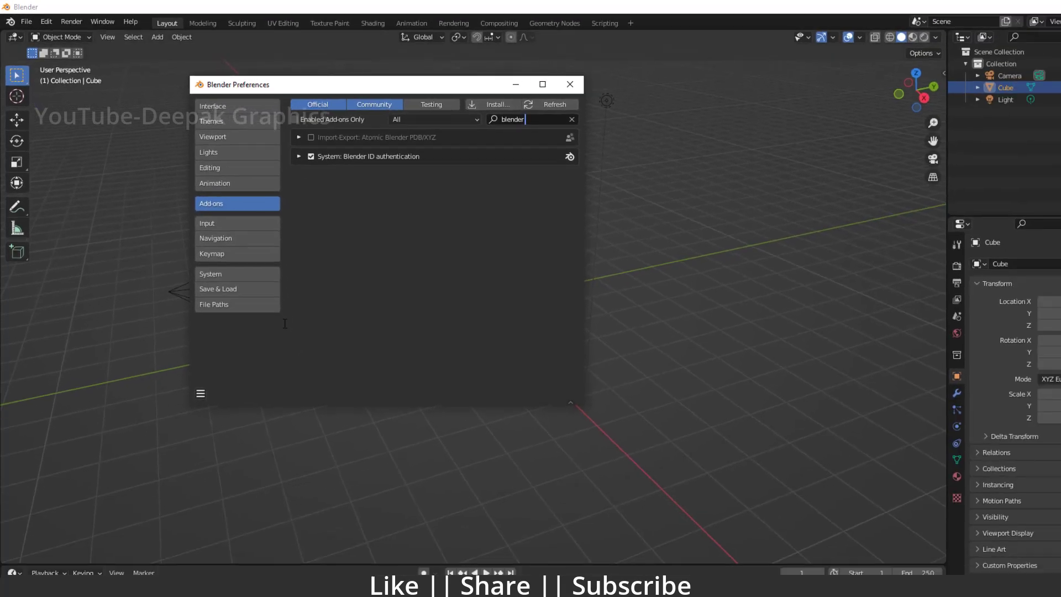
click(738, 109)
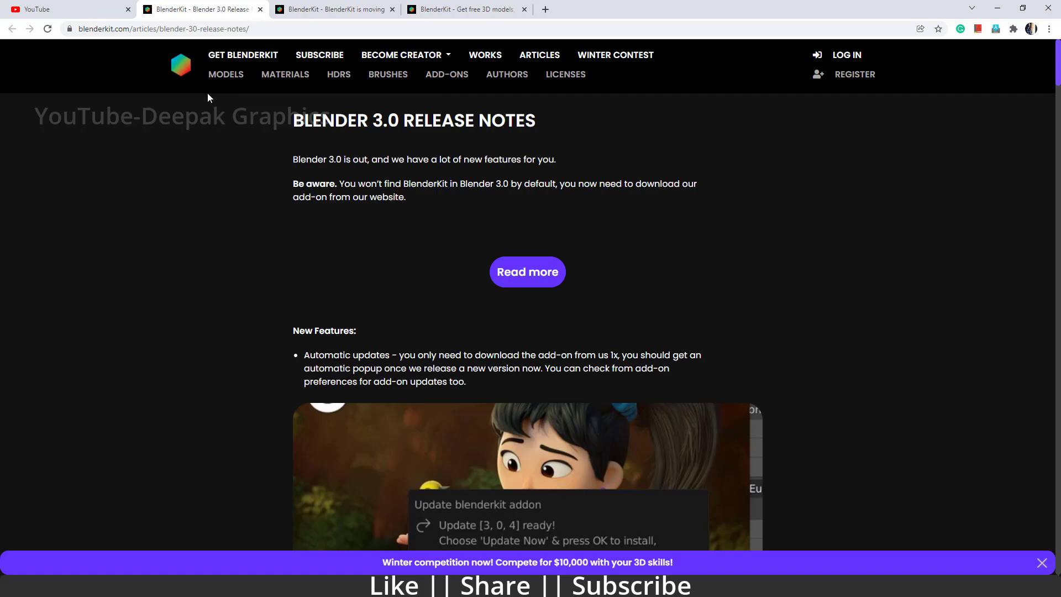
- Switch to the 'BlenderKit is moving' article and highlight its heading
click(311, 7)
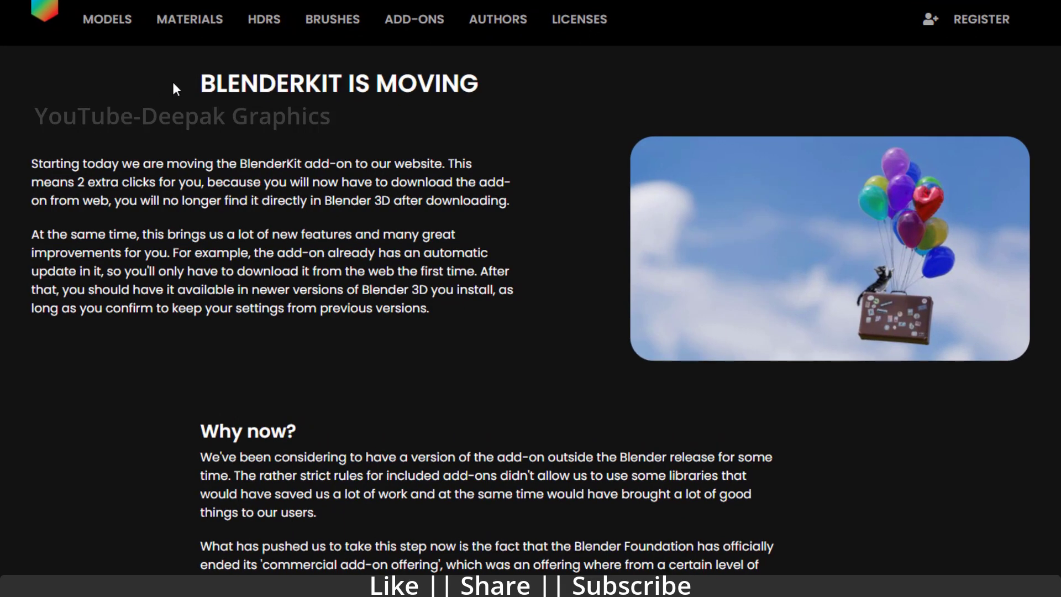
drag(193, 84, 526, 81)
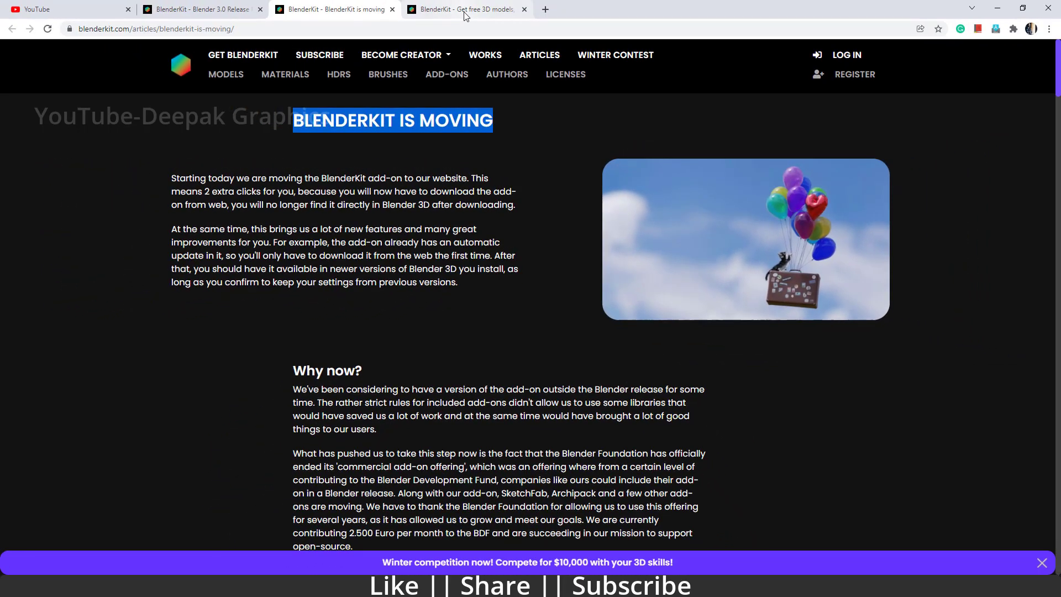
- Download the BlenderKit v3.0.4 add-on from blenderkit.com's Get BlenderKit page
click(464, 11)
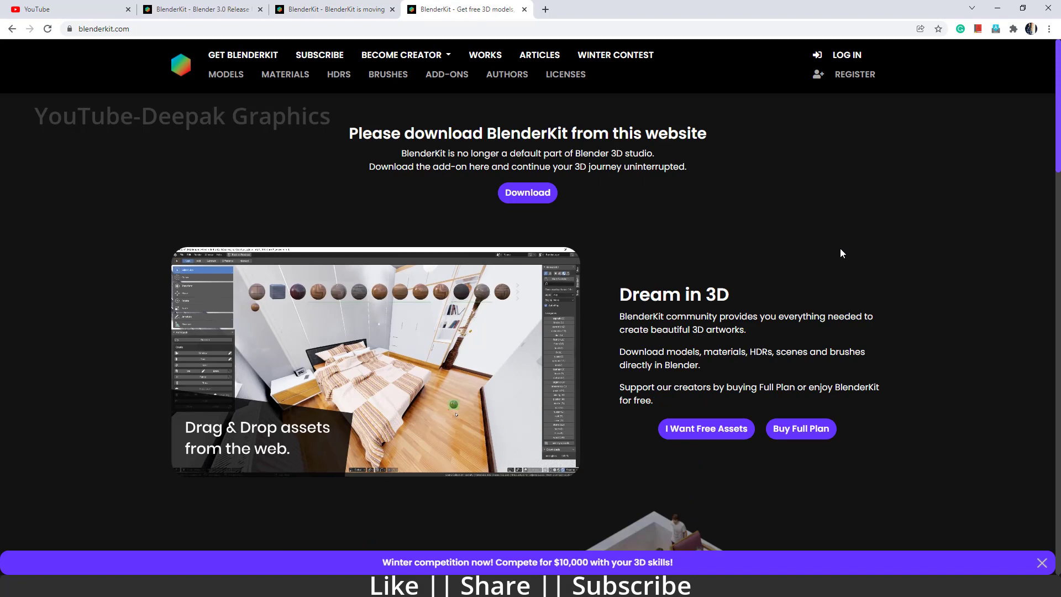
click(508, 206)
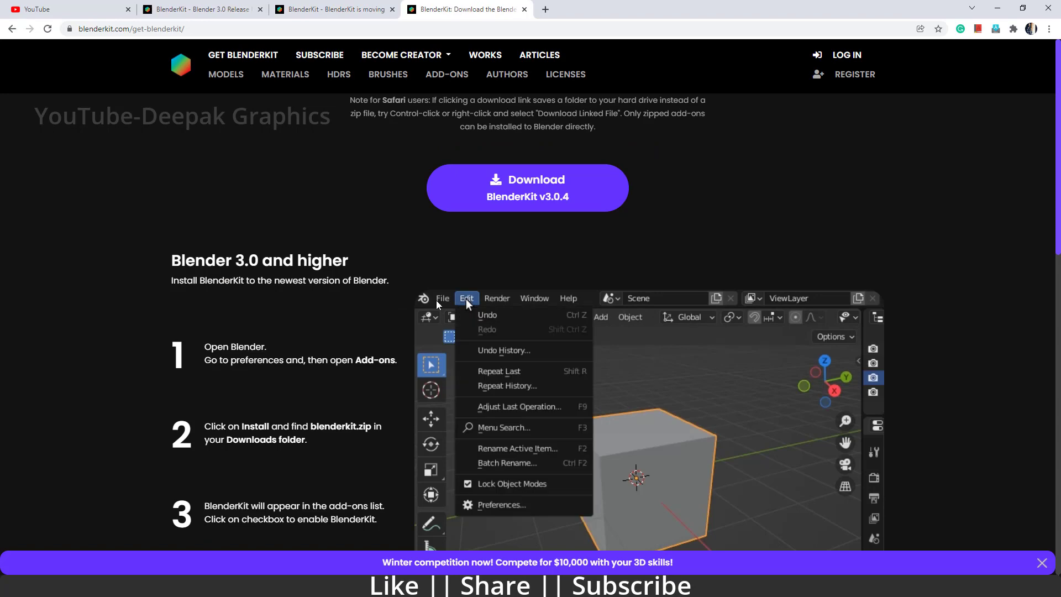
scroll(279, 323, down, 4)
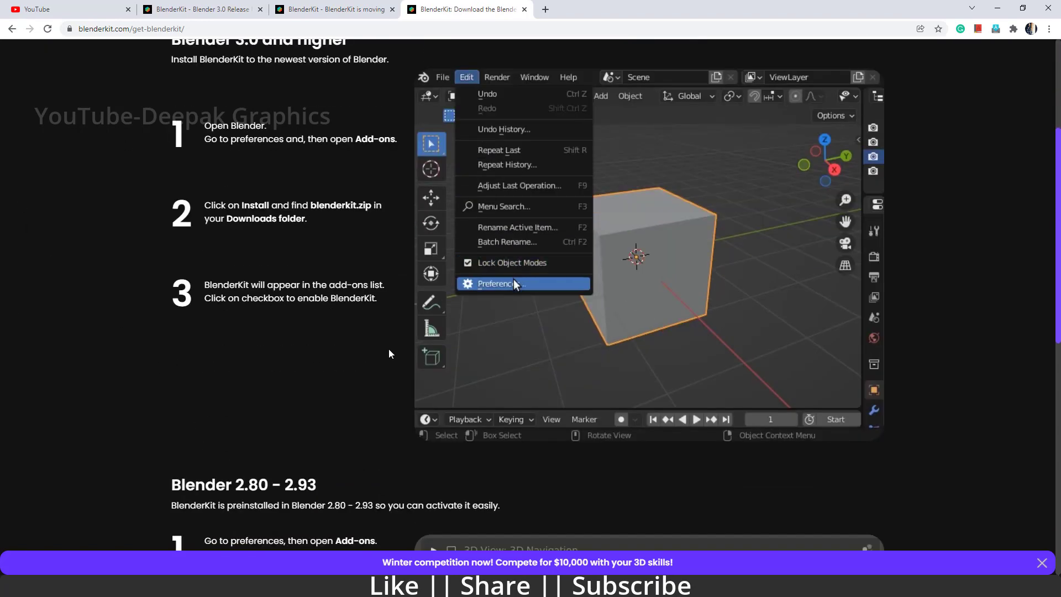
scroll(389, 350, down, 5)
scroll(560, 199, up, 9)
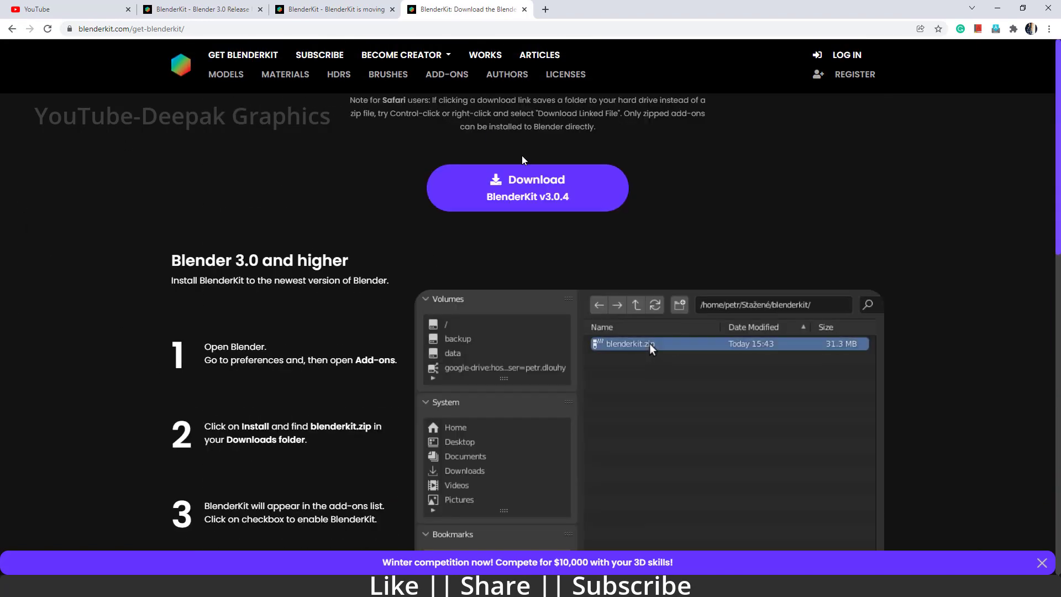
click(531, 191)
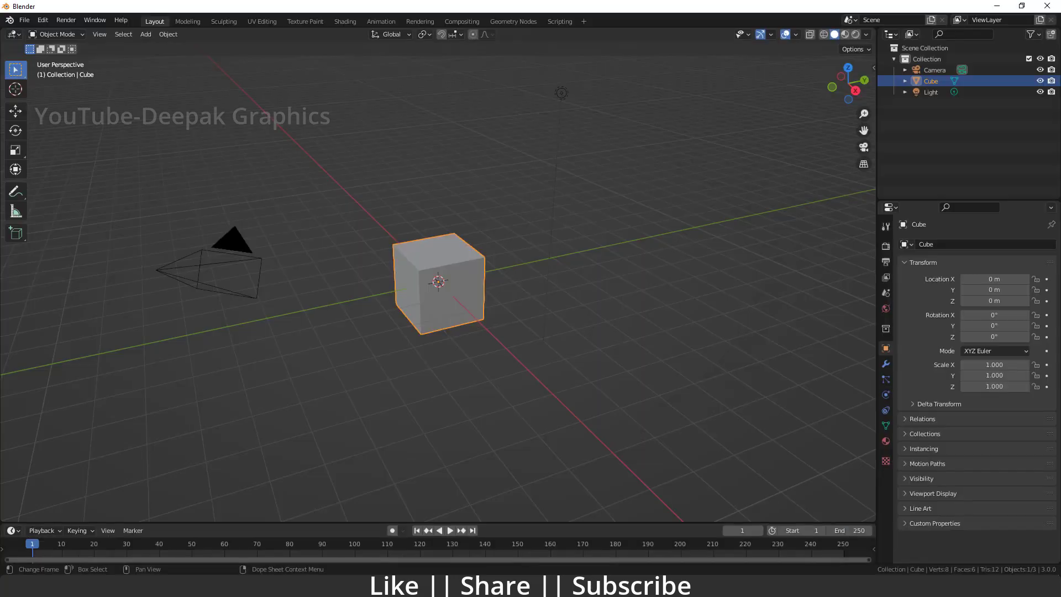
- Install blenderkit-3.0.4.zip from the J: drive as an add-on in Preferences
click(42, 20)
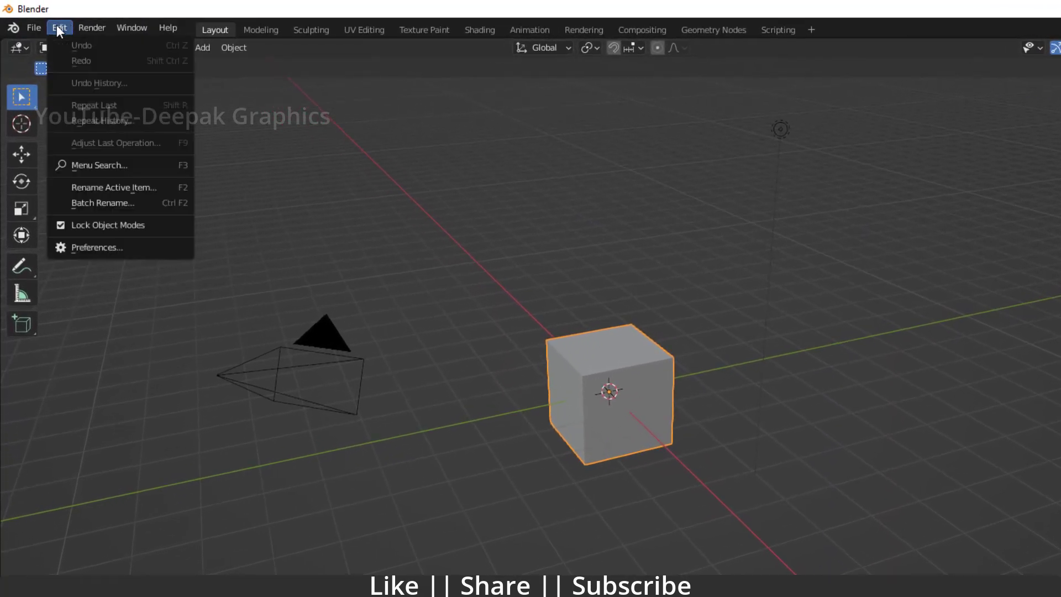
click(93, 247)
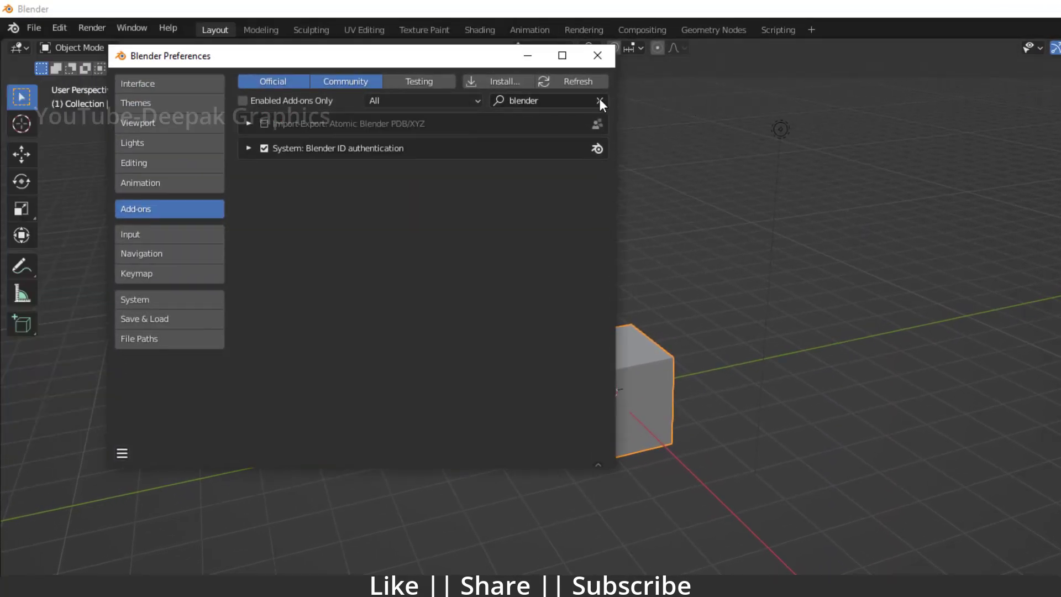
click(599, 100)
click(493, 80)
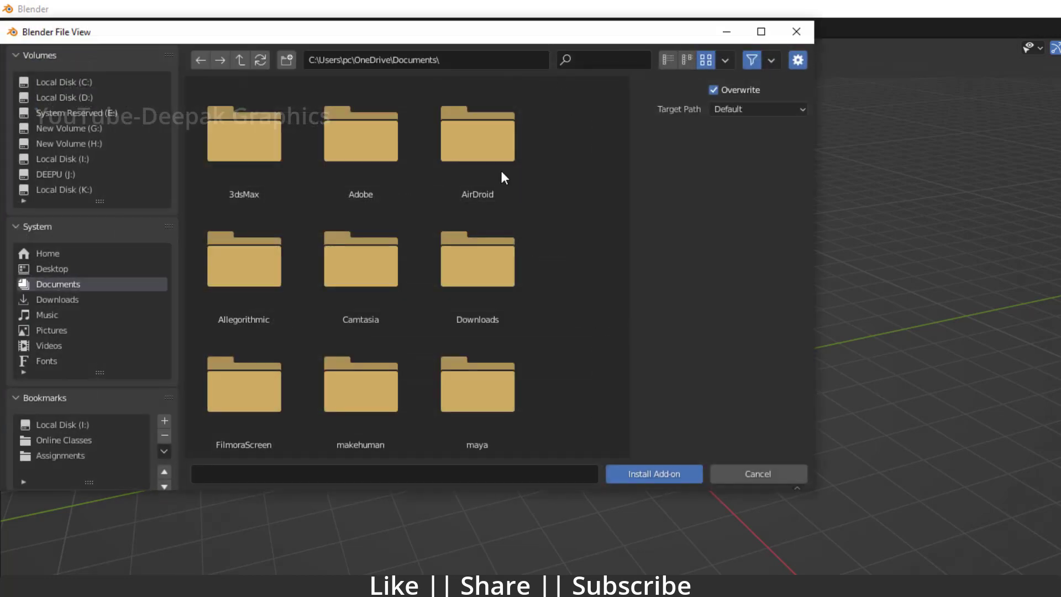
click(72, 175)
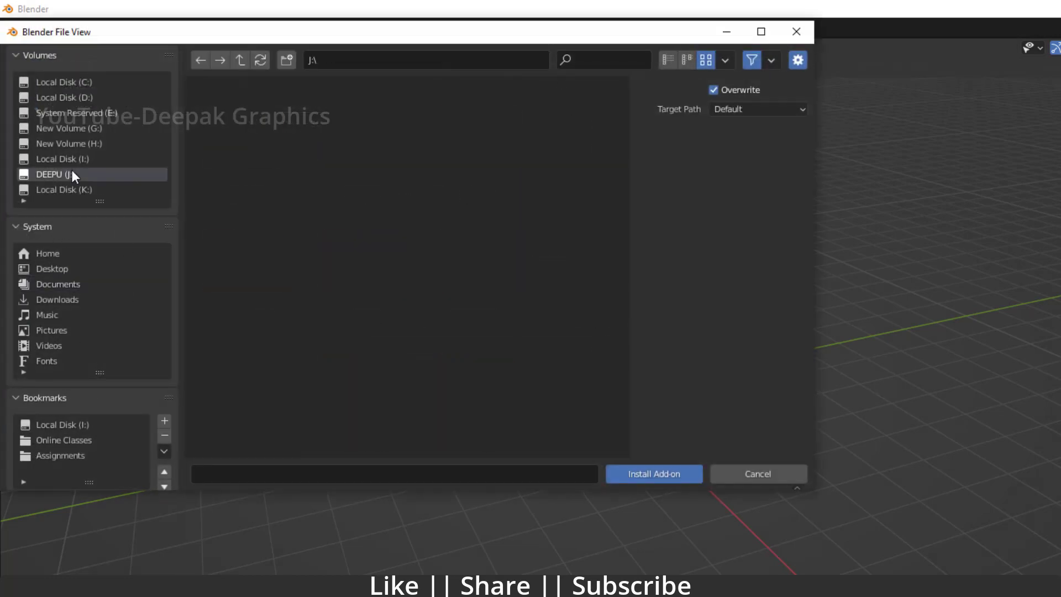
scroll(391, 302, down, 10)
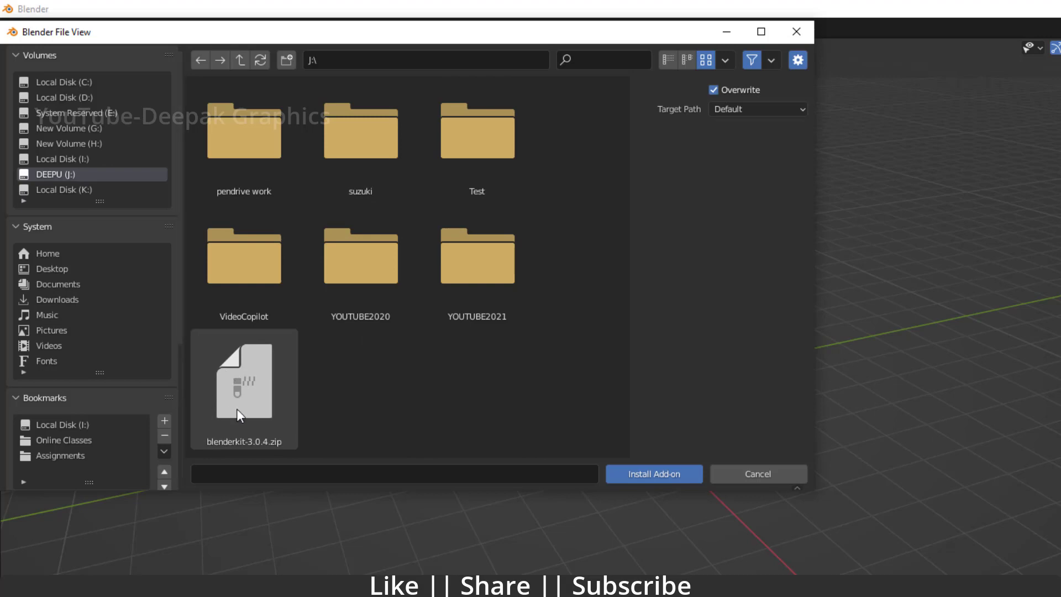
click(237, 412)
click(681, 476)
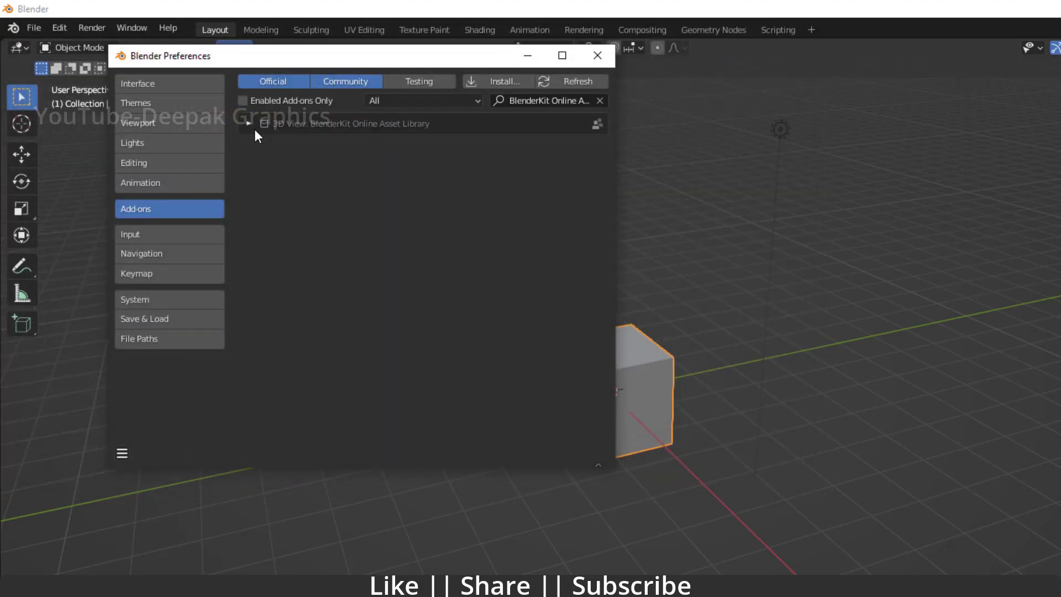
- Enable the BlenderKit Online Asset Library add-on, dismiss its welcome message and close Preferences
click(264, 123)
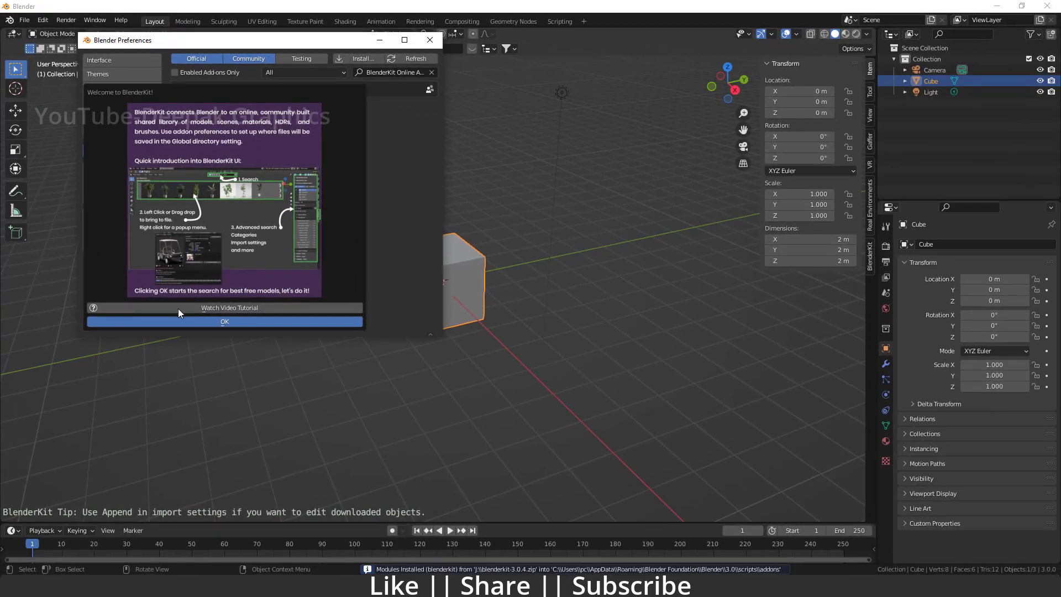
click(224, 321)
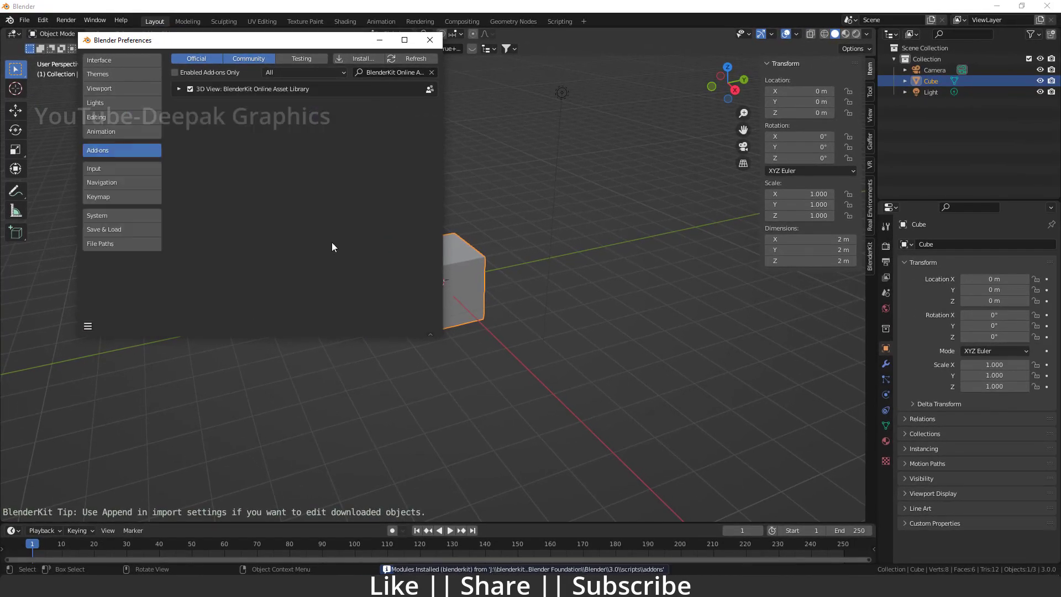
click(431, 43)
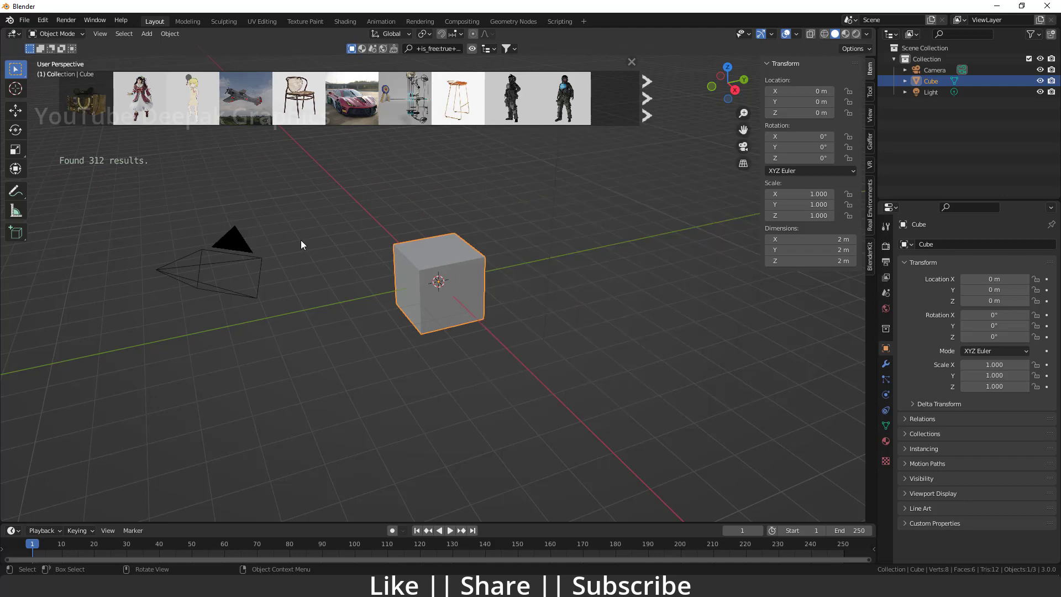
- Switch the BlenderKit asset bar to materials, showing 2947 results
click(361, 49)
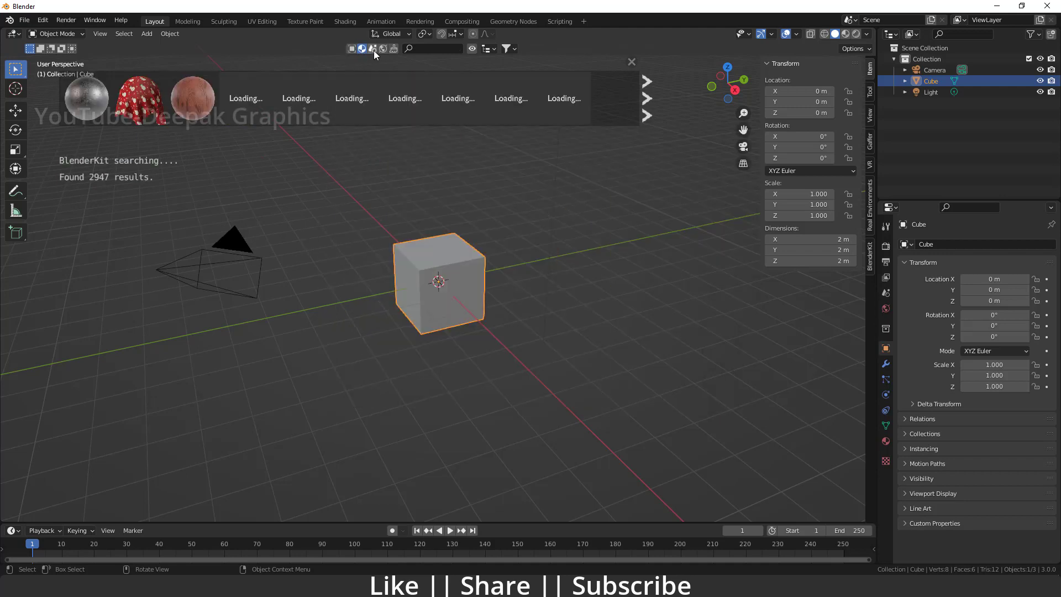
mouse_move(376, 102)
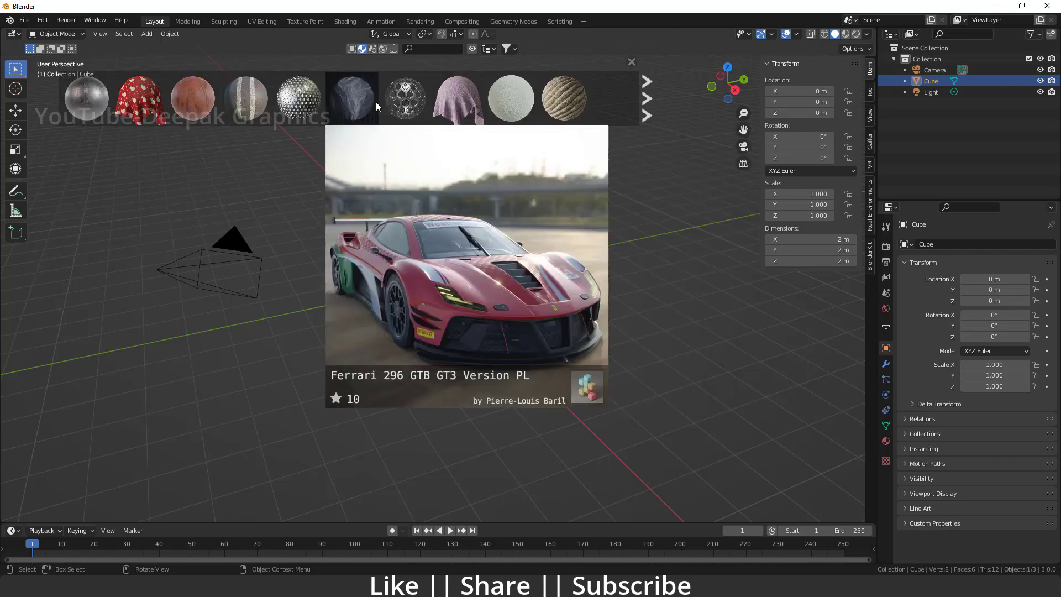